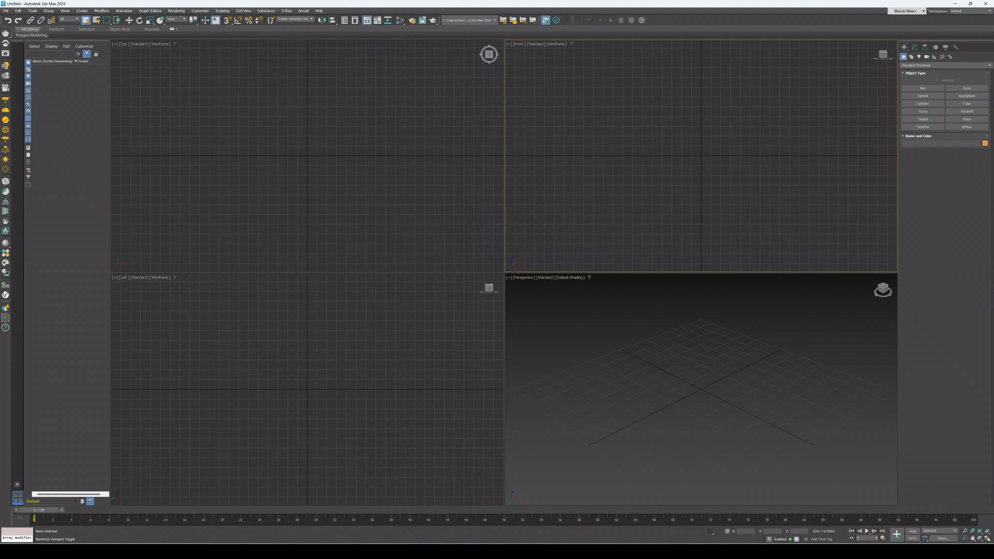
Draw a vertical two-point line along the vertical axis in a maximized Front view.
{"action": "left_click", "coordinate": [988, 539]}
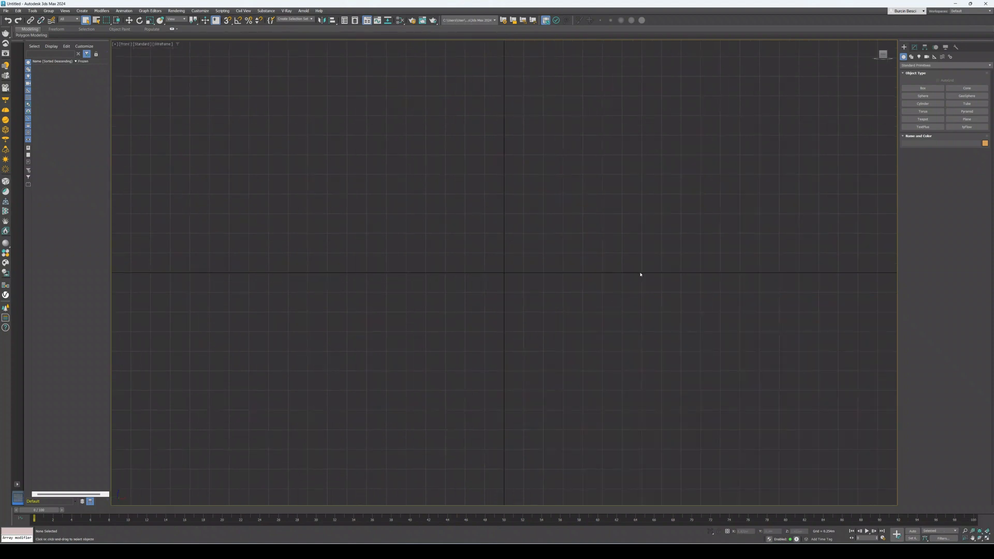
{"action": "left_click", "coordinate": [912, 57]}
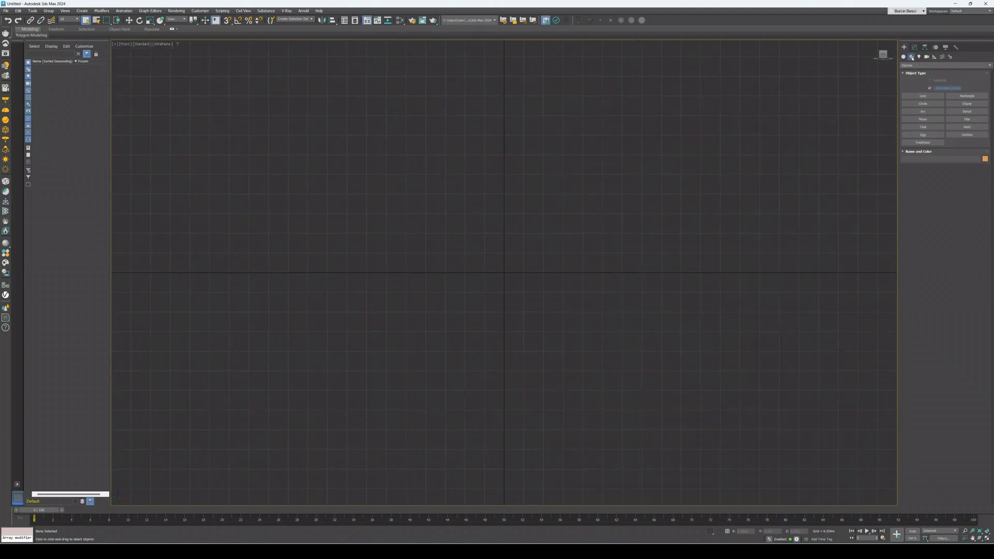
{"action": "left_click", "coordinate": [915, 97]}
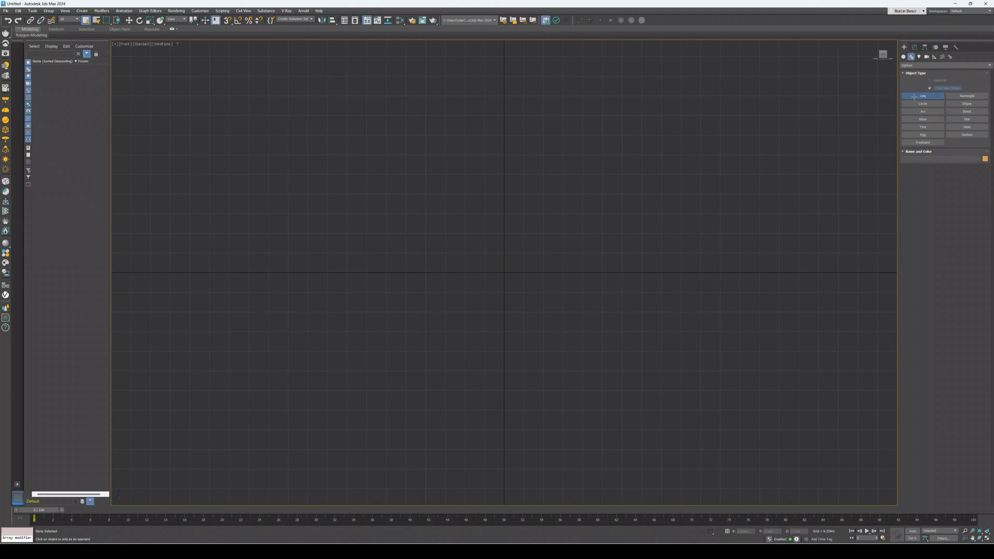
{"action": "left_click", "coordinate": [504, 116]}
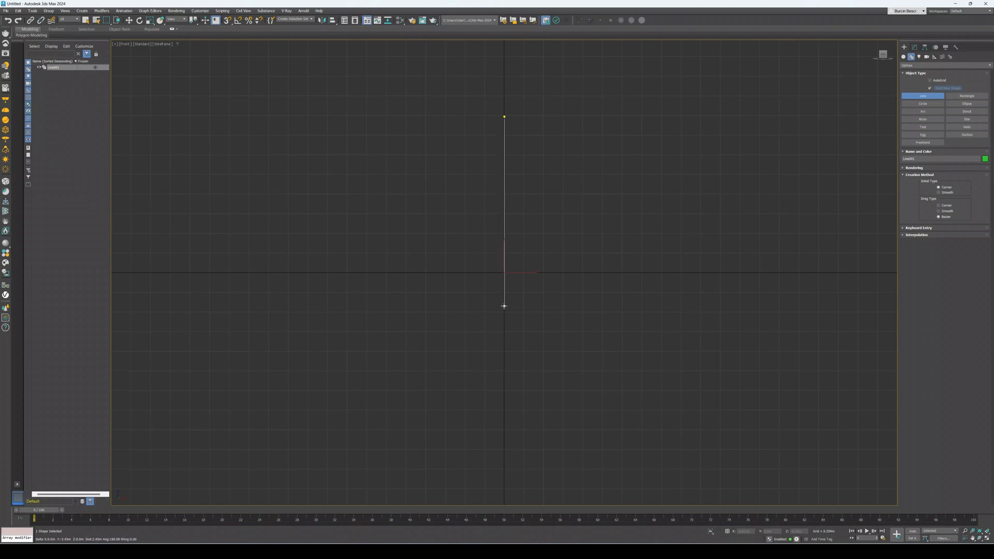
{"action": "left_click", "coordinate": [505, 306]}
{"action": "right_click", "coordinate": [520, 313]}
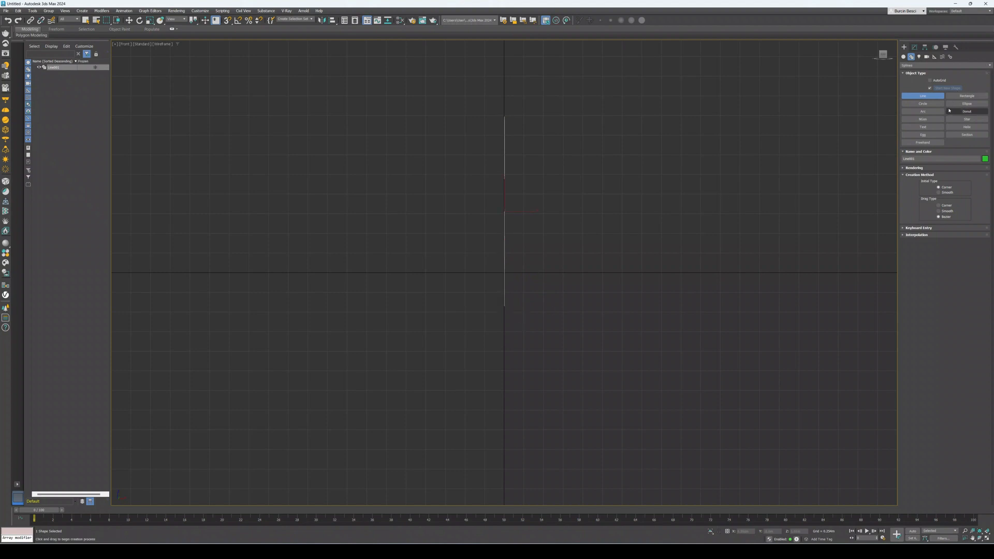
Draw a large circle beside the line and a smaller circle next to it in the Front view.
{"action": "scroll", "coordinate": [658, 177], "scroll_direction": "up", "scroll_amount": 2}
{"action": "middle_click_drag", "start_coordinate": [539, 182], "coordinate": [487, 195]}
{"action": "left_click", "coordinate": [924, 104]}
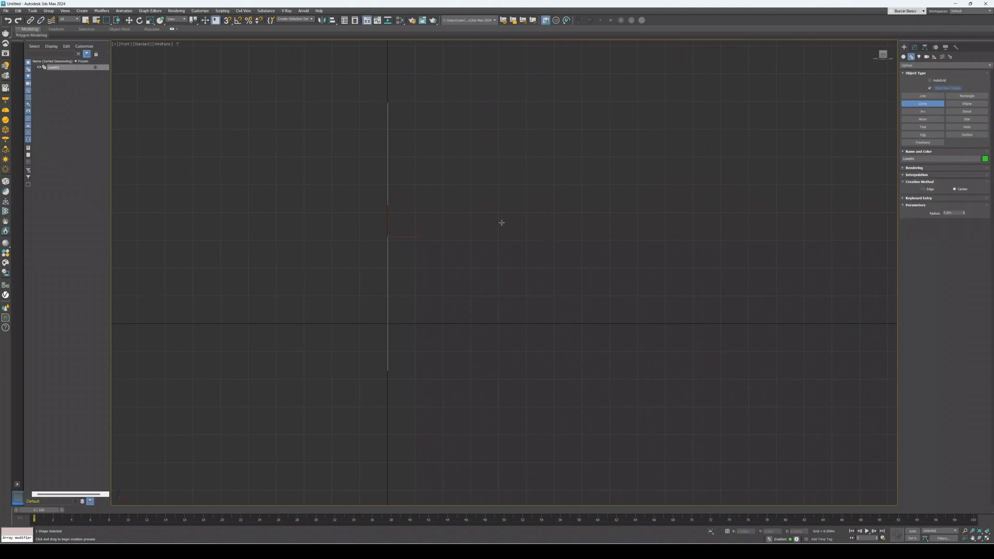
{"action": "left_click_drag", "start_coordinate": [527, 212], "coordinate": [545, 230]}
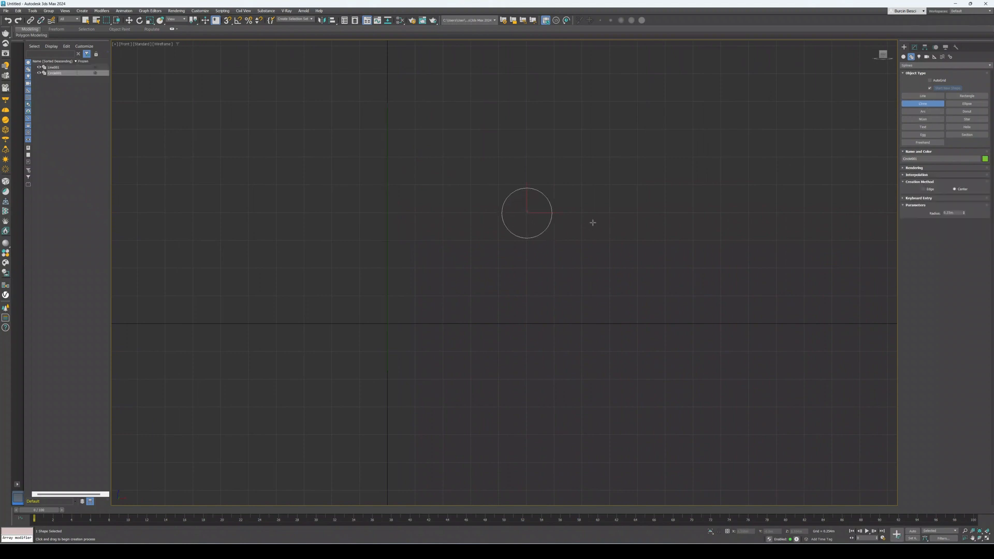
{"action": "left_click_drag", "start_coordinate": [611, 204], "coordinate": [620, 218]}
Draw a small six-pointed star beside the smaller circle.
{"action": "left_click", "coordinate": [967, 119]}
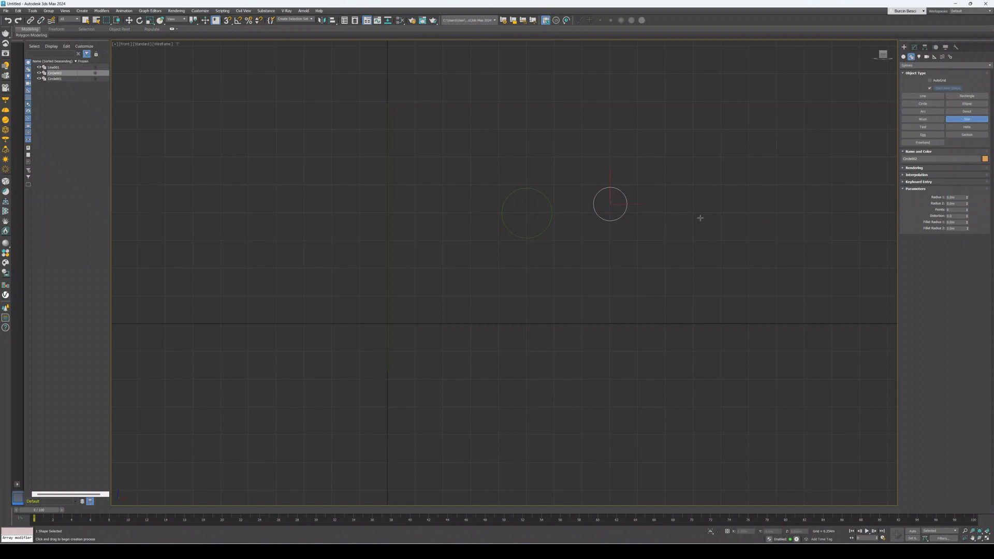
{"action": "left_click_drag", "start_coordinate": [684, 212], "coordinate": [692, 220]}
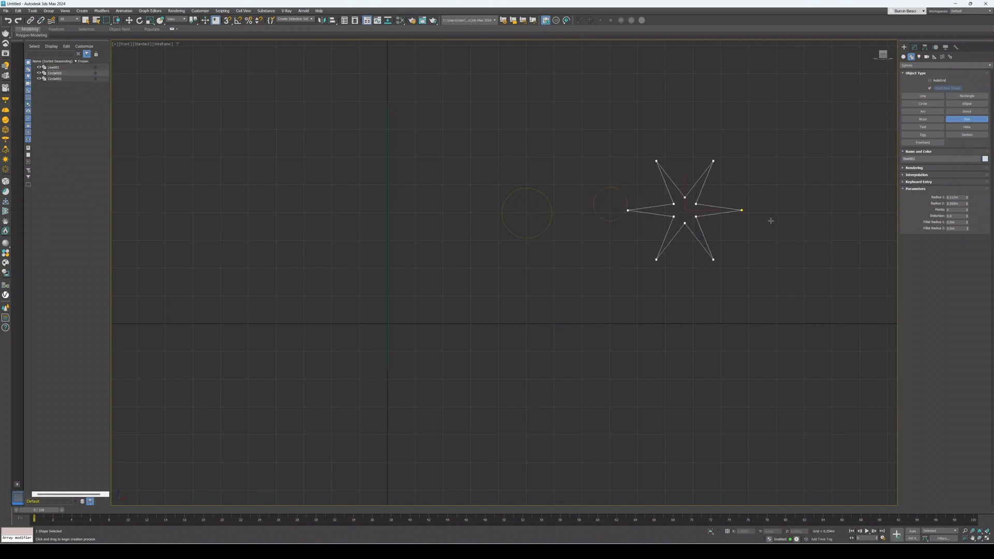
{"action": "left_click", "coordinate": [706, 222]}
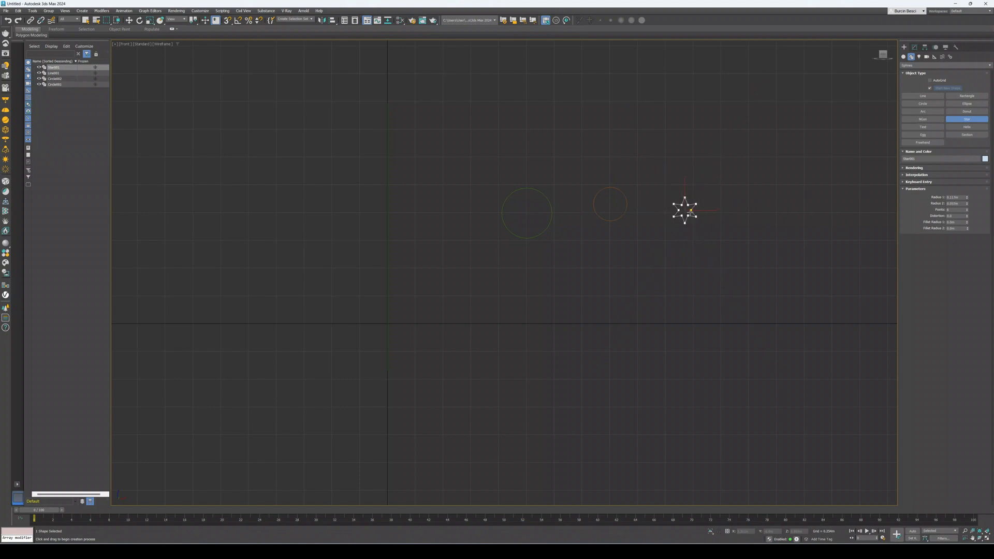
{"action": "left_click", "coordinate": [693, 209]}
{"action": "right_click", "coordinate": [699, 266]}
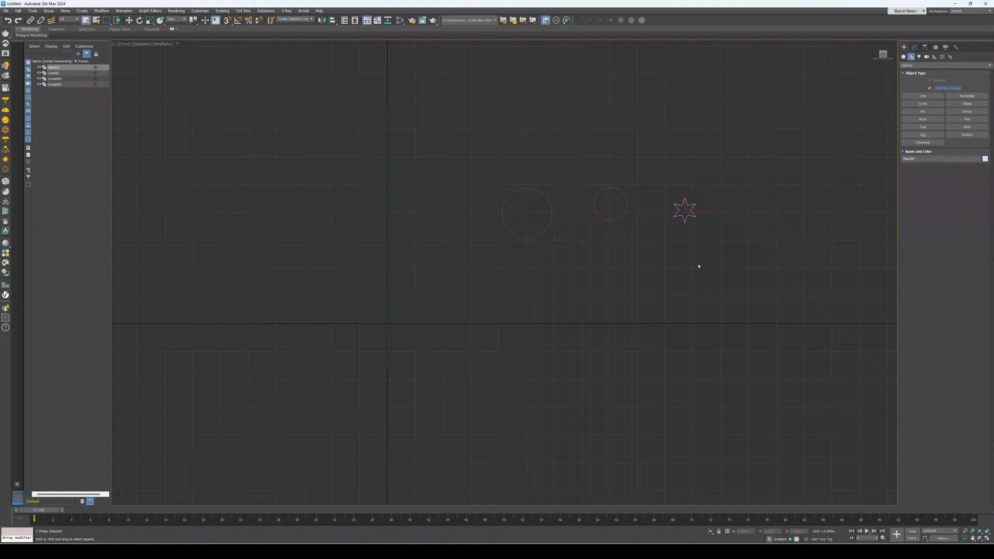
Create a Loft compound object with the vertical line as its path and the large circle as its shape.
{"action": "middle_click_drag", "start_coordinate": [517, 277], "coordinate": [540, 289]}
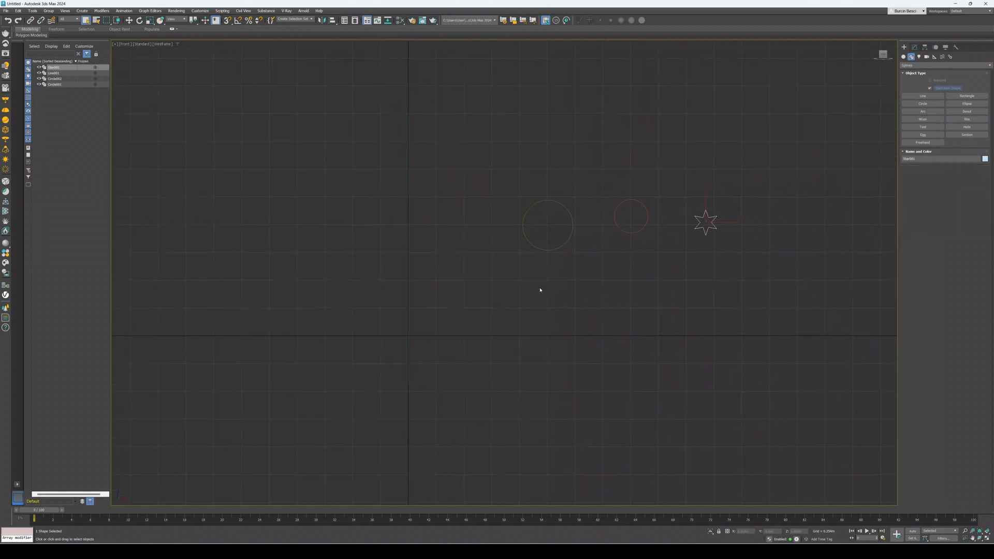
{"action": "scroll", "coordinate": [539, 289], "scroll_direction": "down", "scroll_amount": 3}
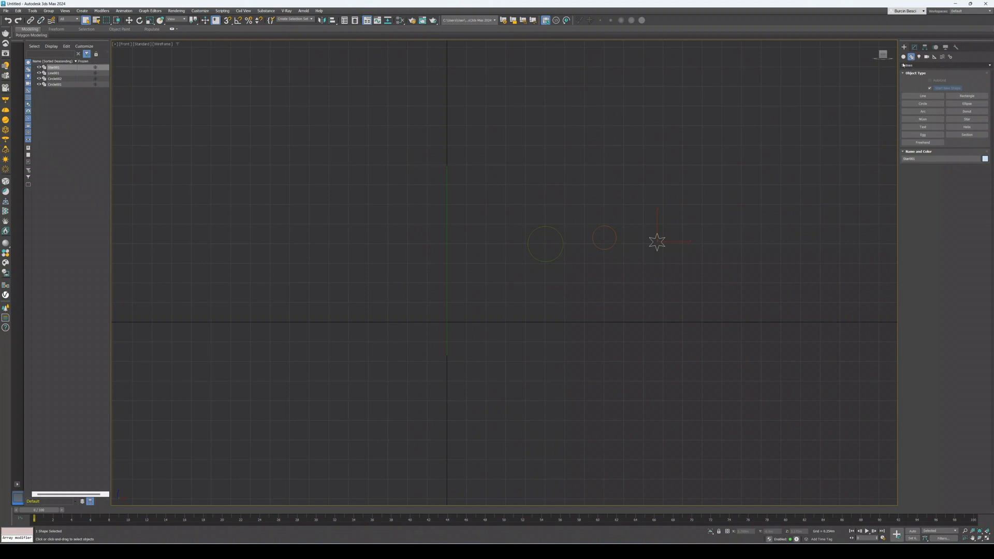
{"action": "left_click", "coordinate": [903, 58]}
{"action": "left_click", "coordinate": [907, 65]}
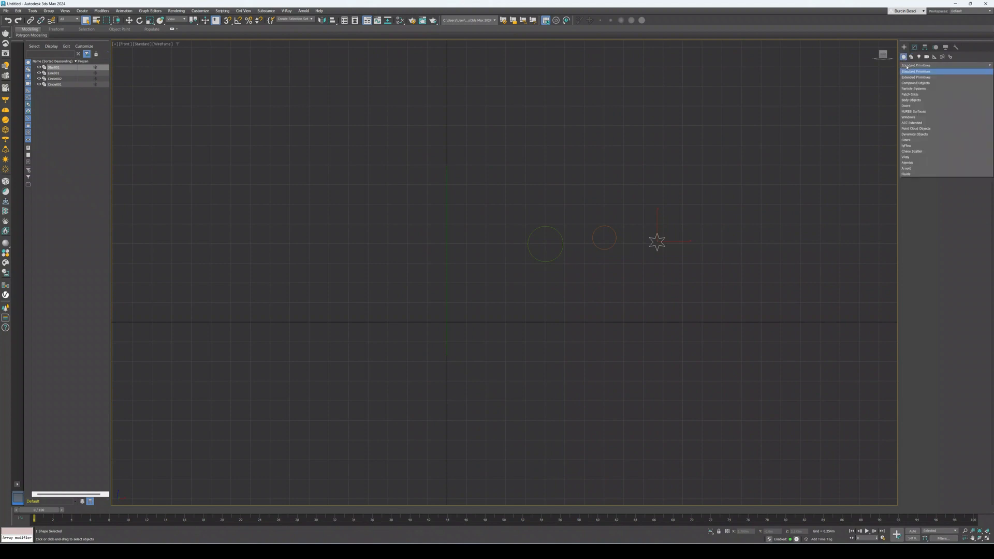
{"action": "left_click", "coordinate": [910, 84]}
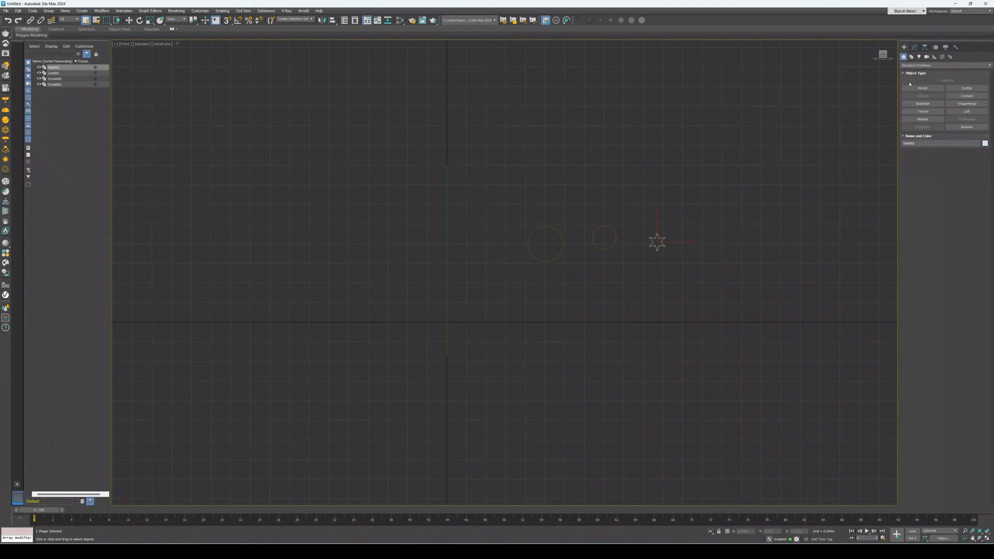
{"action": "left_click", "coordinate": [447, 263]}
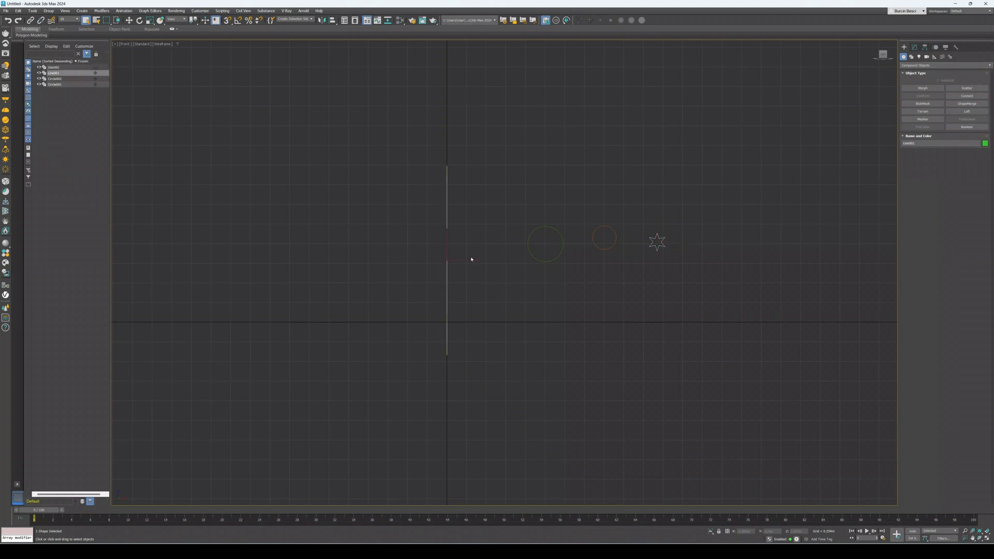
{"action": "left_click", "coordinate": [960, 112]}
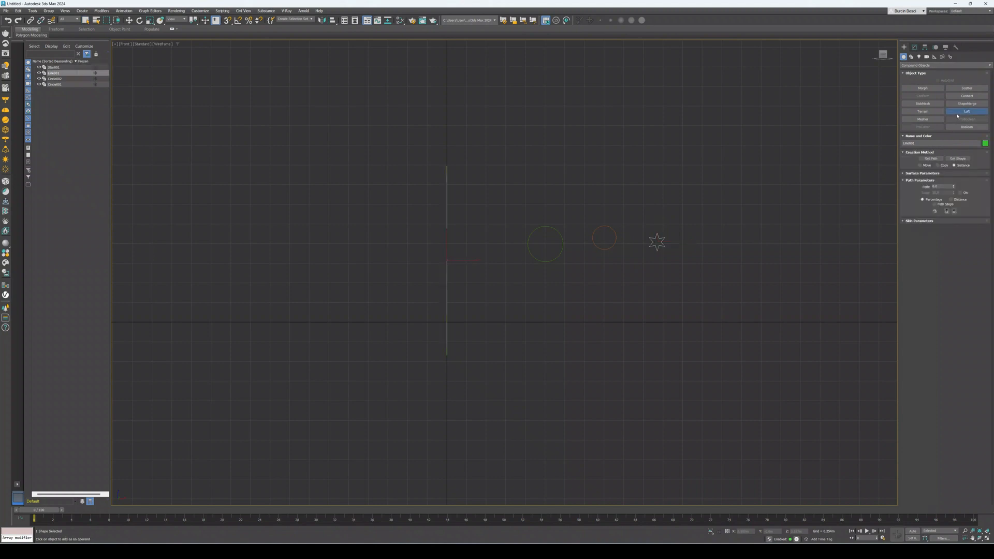
{"action": "left_click", "coordinate": [956, 159]}
{"action": "left_click", "coordinate": [564, 237]}
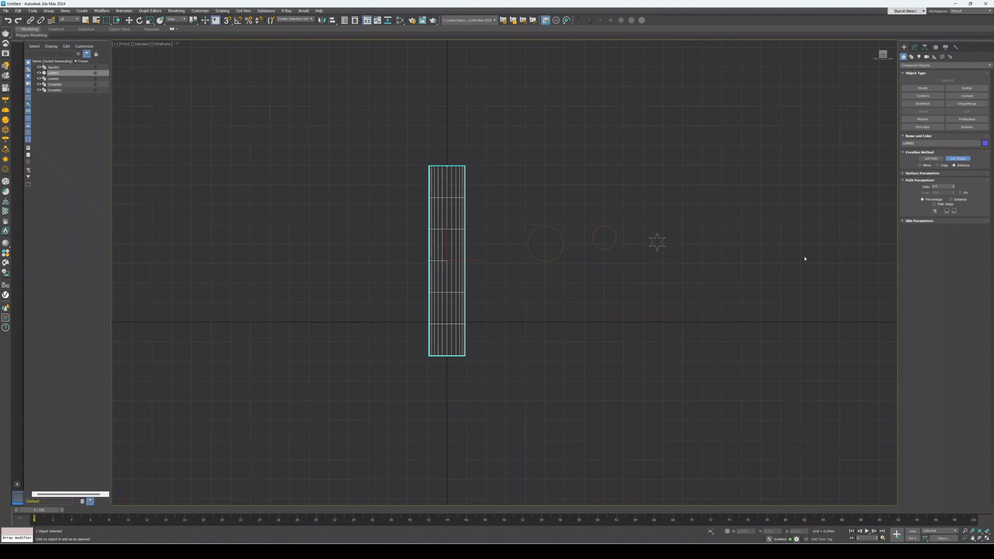
Add the large circle to the loft as a section at path positions 6 and 8 percent.
{"action": "double_click", "coordinate": [940, 186]}
{"action": "left_click", "coordinate": [958, 159]}
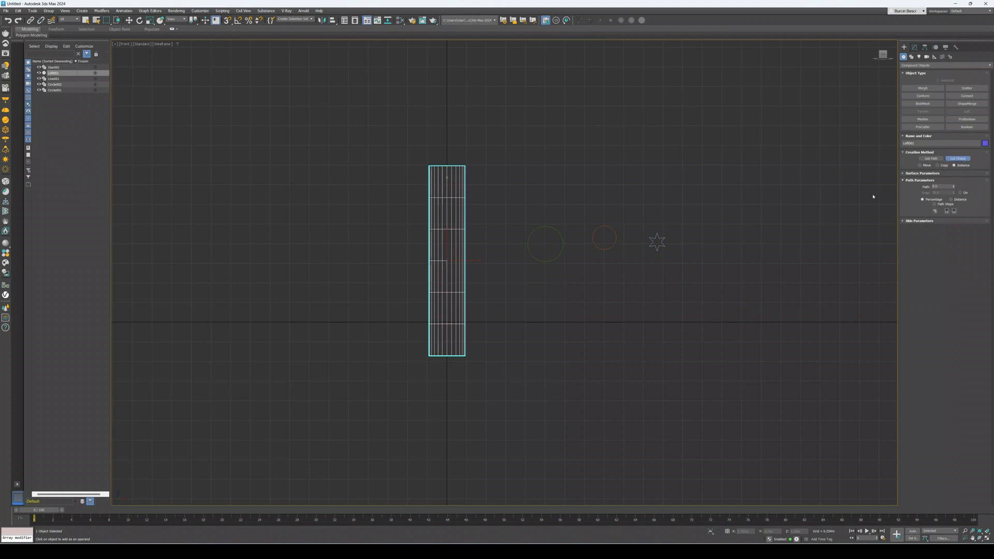
{"action": "left_click", "coordinate": [558, 227]}
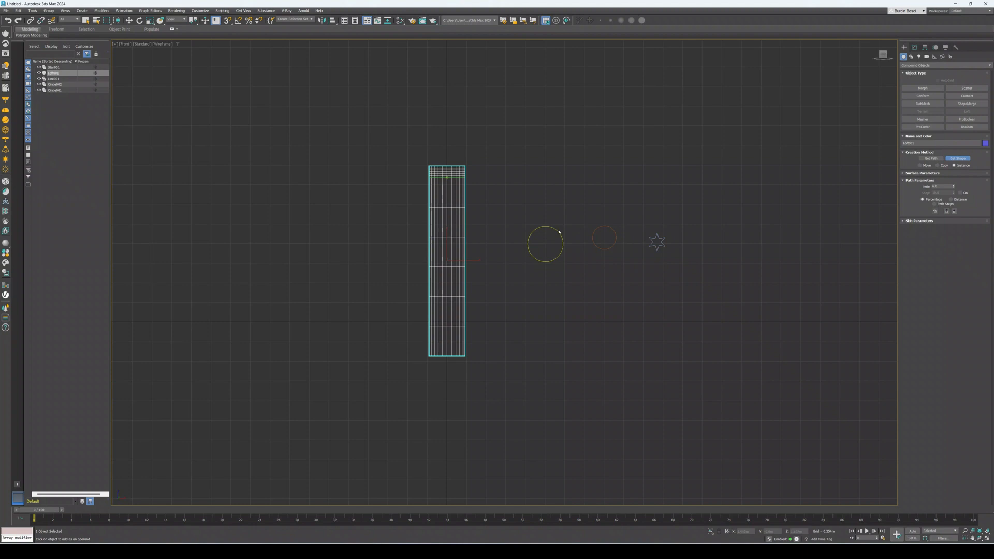
{"action": "double_click", "coordinate": [945, 186]}
{"action": "type", "text": "8"}
{"action": "key", "text": "Return"}
{"action": "left_click", "coordinate": [563, 236]}
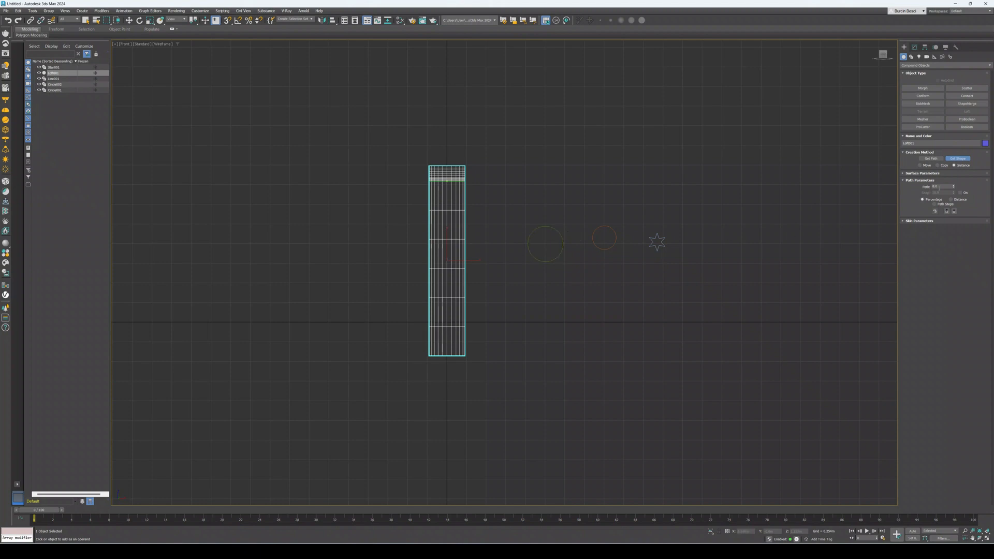
Add the smaller circle to the loft as a section at path position 10 percent.
{"action": "double_click", "coordinate": [939, 187]}
{"action": "type", "text": "10"}
{"action": "left_click", "coordinate": [958, 158]}
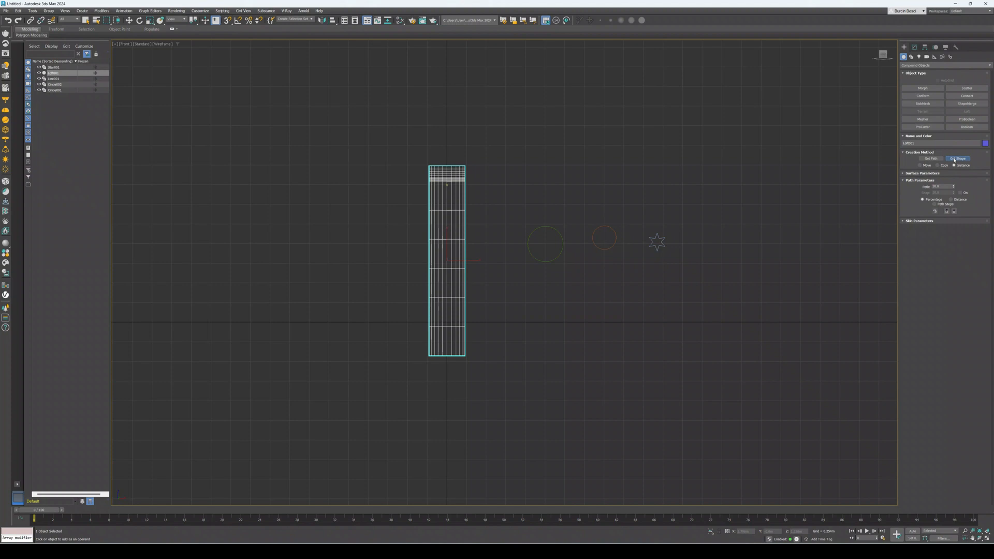
{"action": "left_click", "coordinate": [606, 225]}
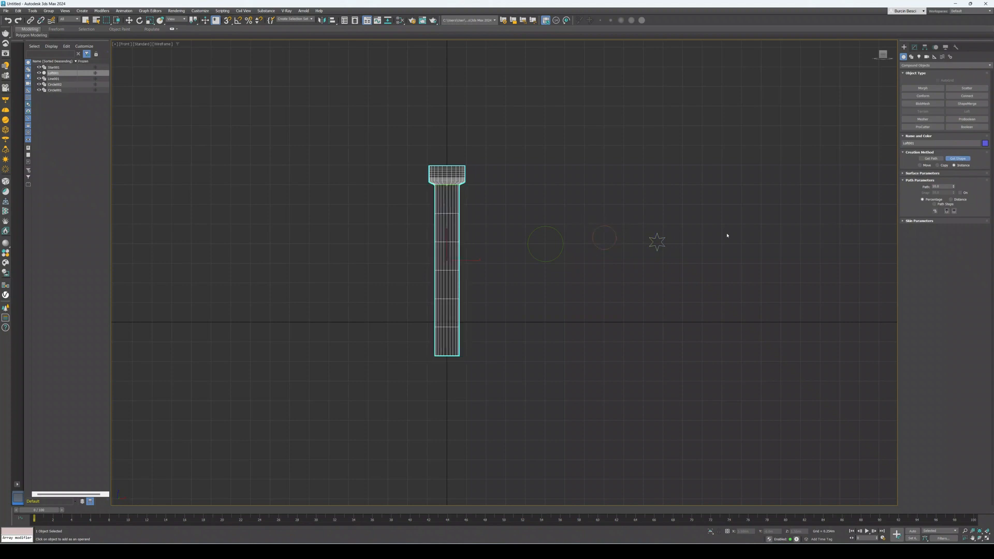
Add the star to the loft as a section at path position 12 percent.
{"action": "left_click", "coordinate": [944, 185]}
{"action": "type", "text": "12"}
{"action": "key", "text": "Return"}
{"action": "left_click", "coordinate": [665, 236]}
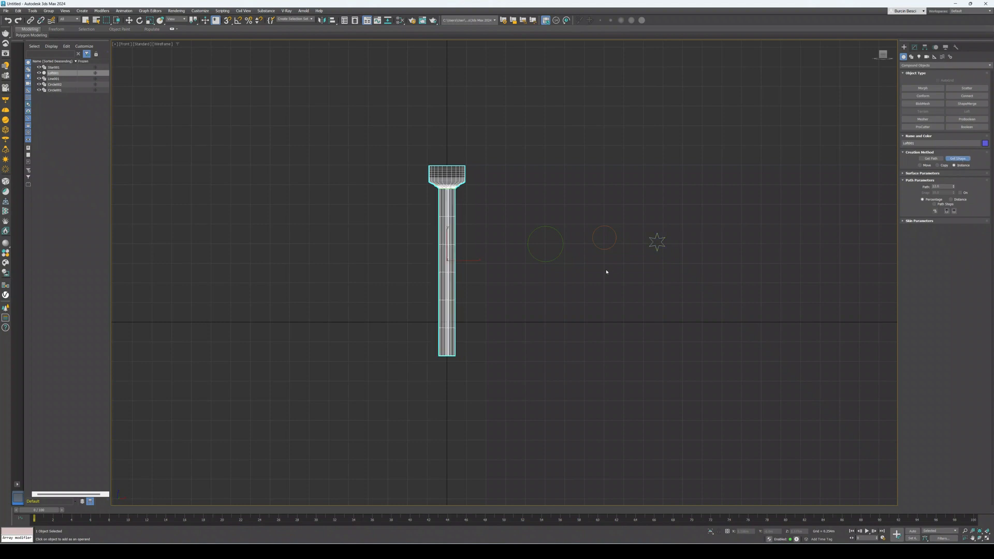
Try the large circle as the loft section at path position 90 percent, and undo it.
{"action": "double_click", "coordinate": [944, 186]}
{"action": "left_click", "coordinate": [963, 159]}
{"action": "left_click", "coordinate": [564, 242]}
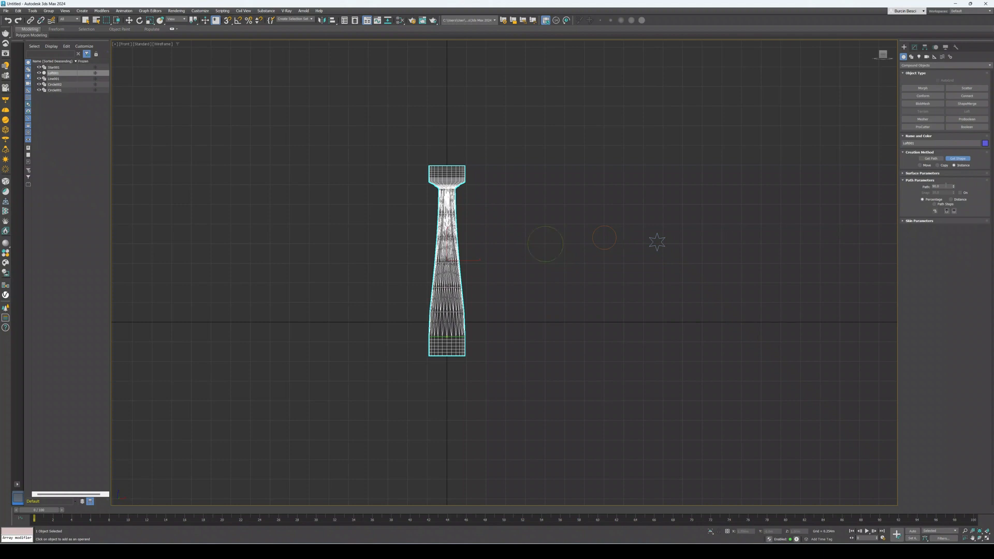
{"action": "left_click", "coordinate": [945, 186]}
{"action": "key", "text": "ctrl+z"}
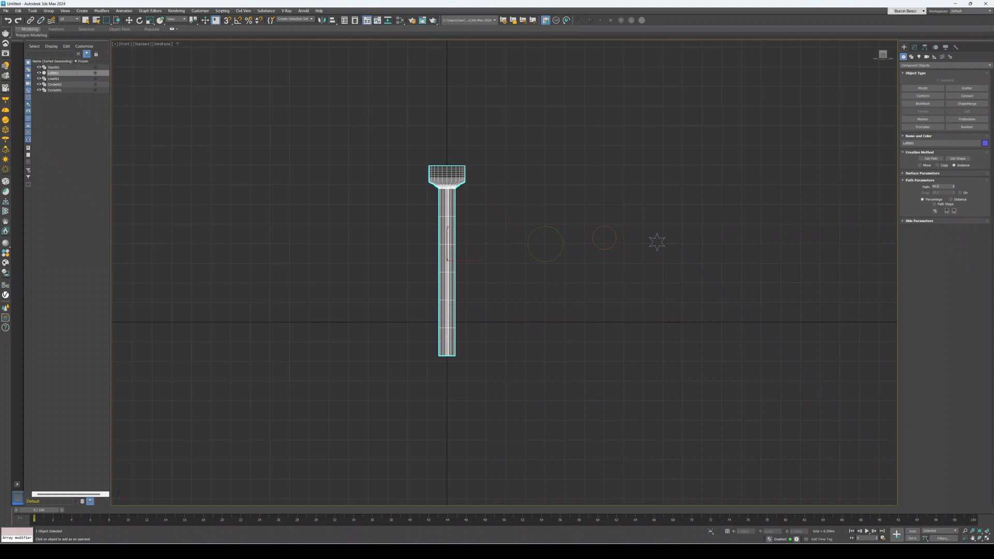
Add the star to the loft at path position 90 percent and the smaller circle at 92 percent.
{"action": "left_click", "coordinate": [958, 158]}
{"action": "left_click_drag", "start_coordinate": [939, 187], "coordinate": [933, 190]}
{"action": "type", "text": "82"}
{"action": "left_click", "coordinate": [958, 158]}
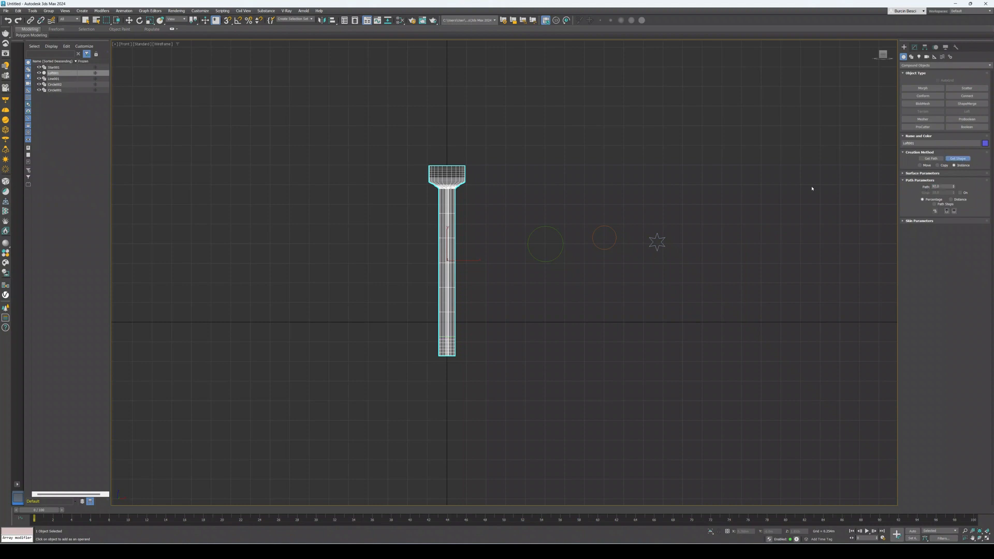
{"action": "left_click", "coordinate": [617, 233]}
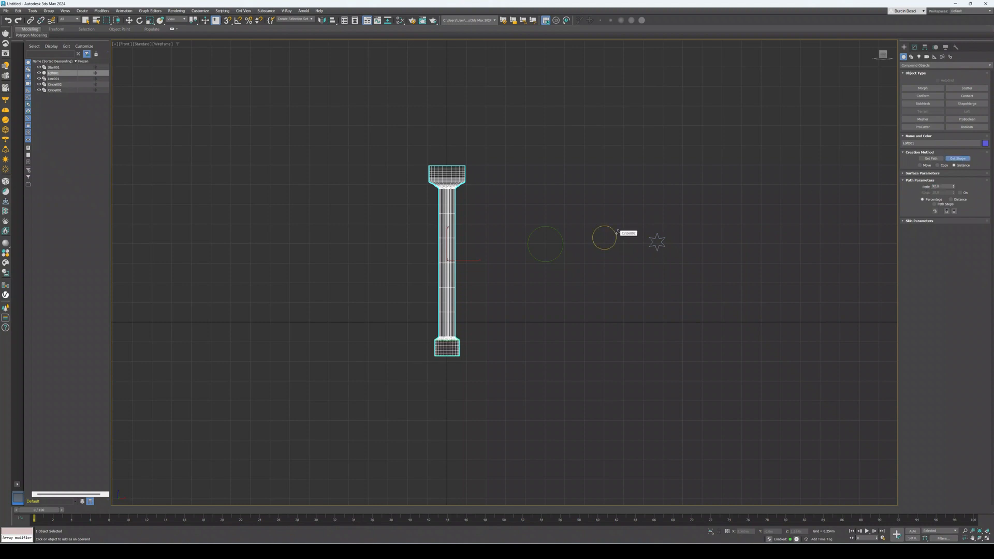
Add the large circle to the loft at path position 94 percent to form the column's base.
{"action": "double_click", "coordinate": [937, 186]}
{"action": "left_click", "coordinate": [958, 158]}
{"action": "left_click", "coordinate": [565, 243]}
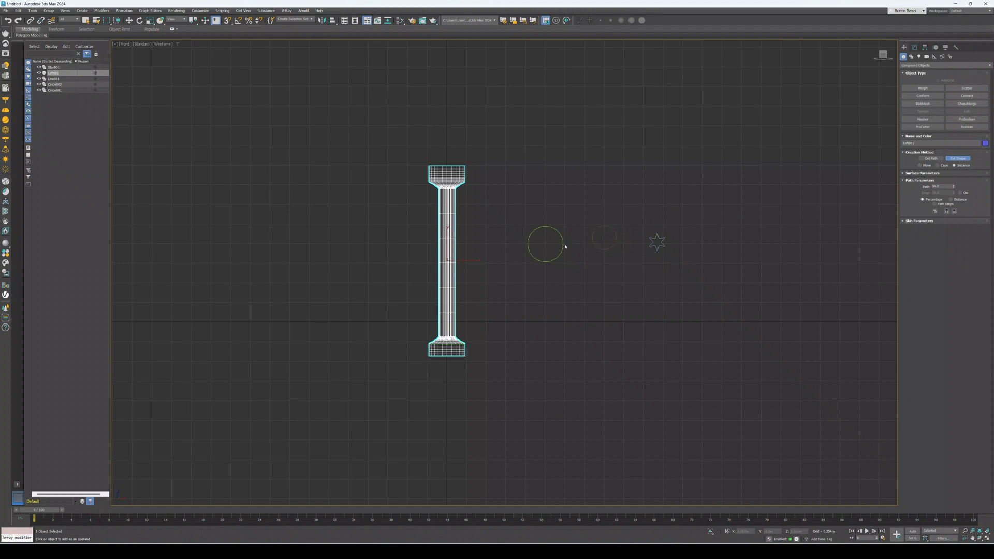
Restore the four-viewport layout and display the column with edged faces in the Perspective view.
{"action": "left_click_drag", "start_coordinate": [883, 55], "coordinate": [882, 58]}
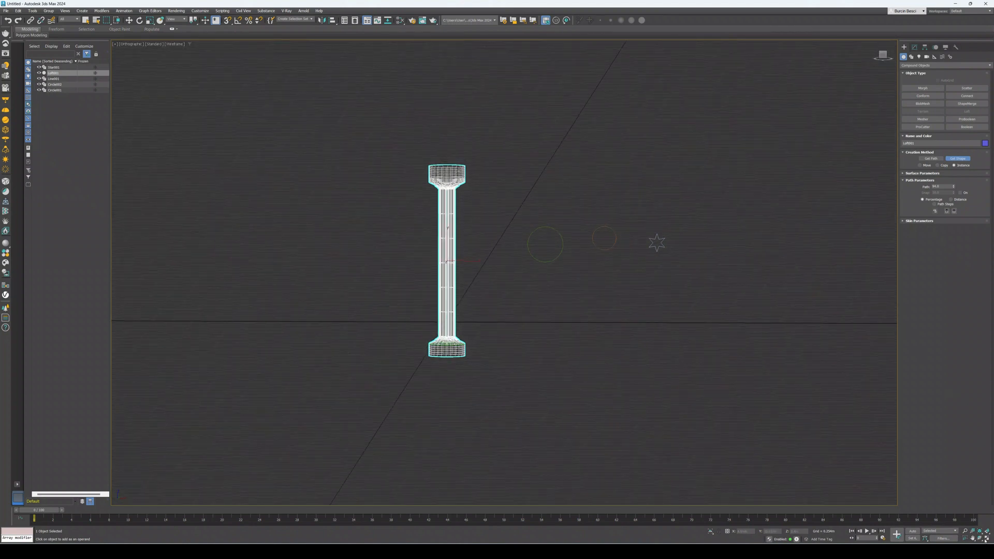
{"action": "left_click", "coordinate": [987, 539]}
{"action": "middle_click_drag", "start_coordinate": [732, 329], "coordinate": [673, 389], "text": "alt"}
{"action": "left_click", "coordinate": [565, 279]}
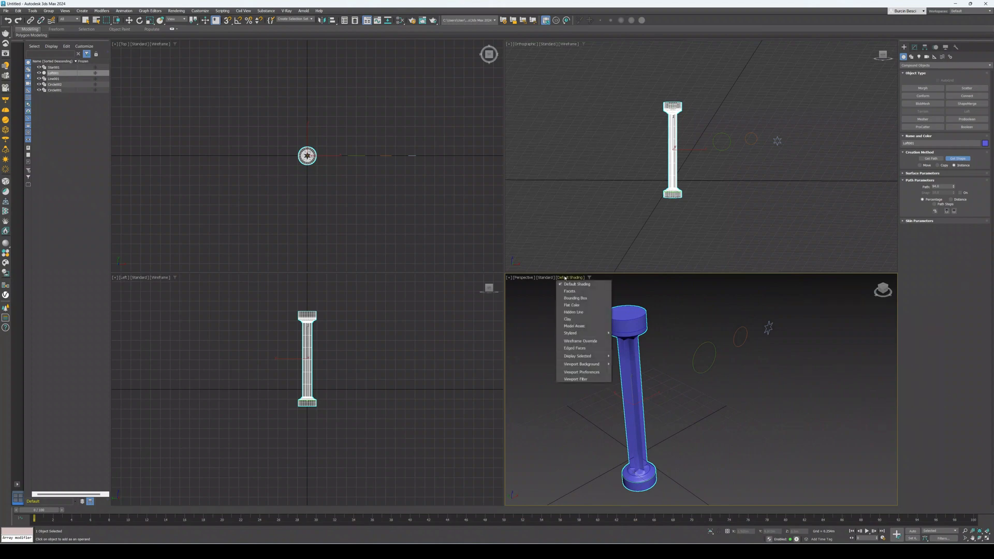
{"action": "left_click", "coordinate": [574, 347]}
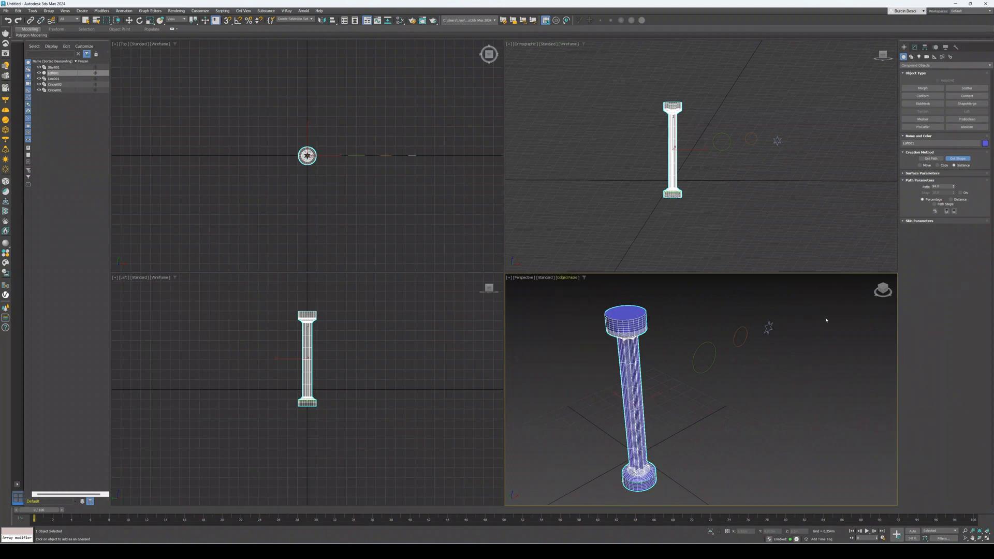
Switch the Perspective view's shading to Clay, keeping the edged faces on the column.
{"action": "left_click", "coordinate": [881, 290]}
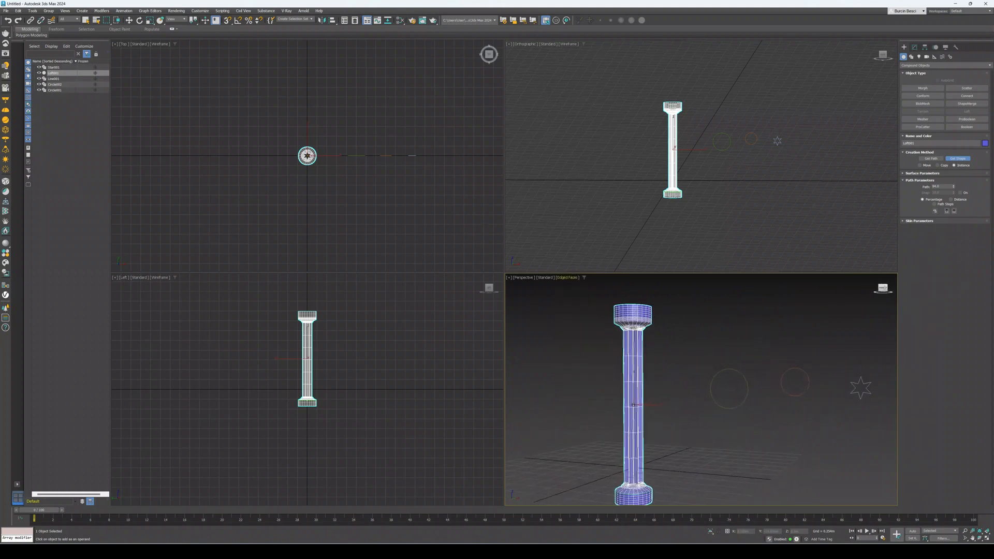
{"action": "middle_click_drag", "start_coordinate": [699, 427], "coordinate": [722, 417]}
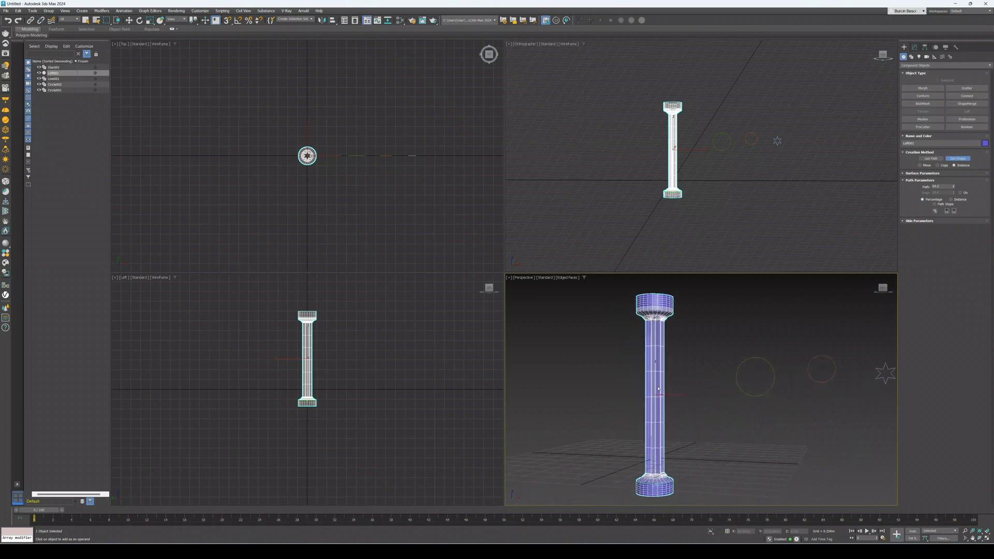
{"action": "left_click", "coordinate": [573, 278]}
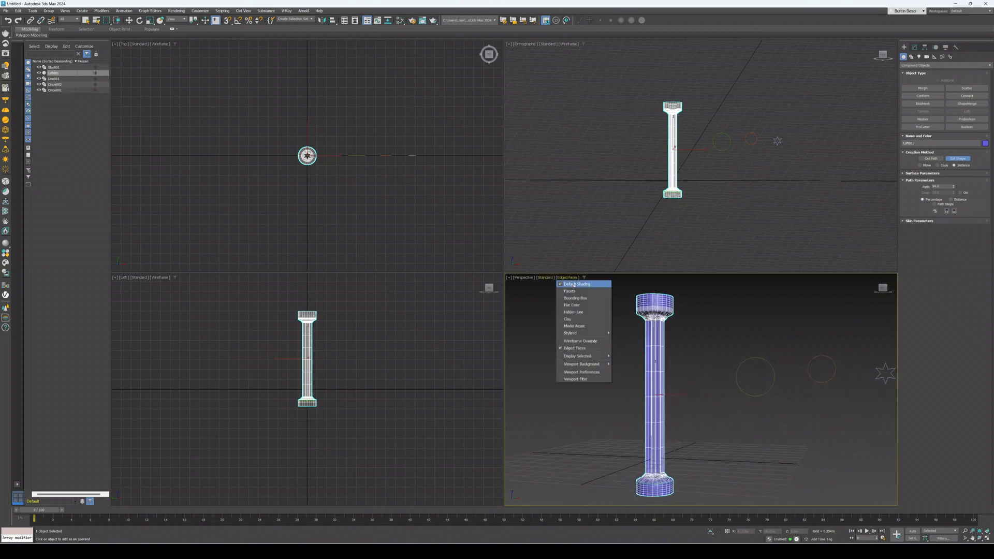
{"action": "left_click", "coordinate": [573, 285]}
{"action": "left_click", "coordinate": [573, 279]}
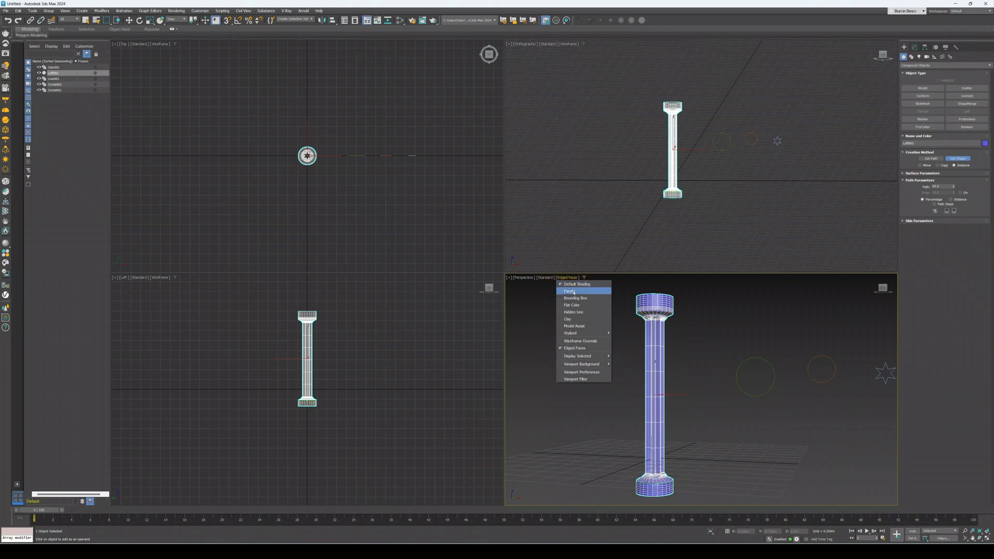
{"action": "left_click", "coordinate": [568, 319]}
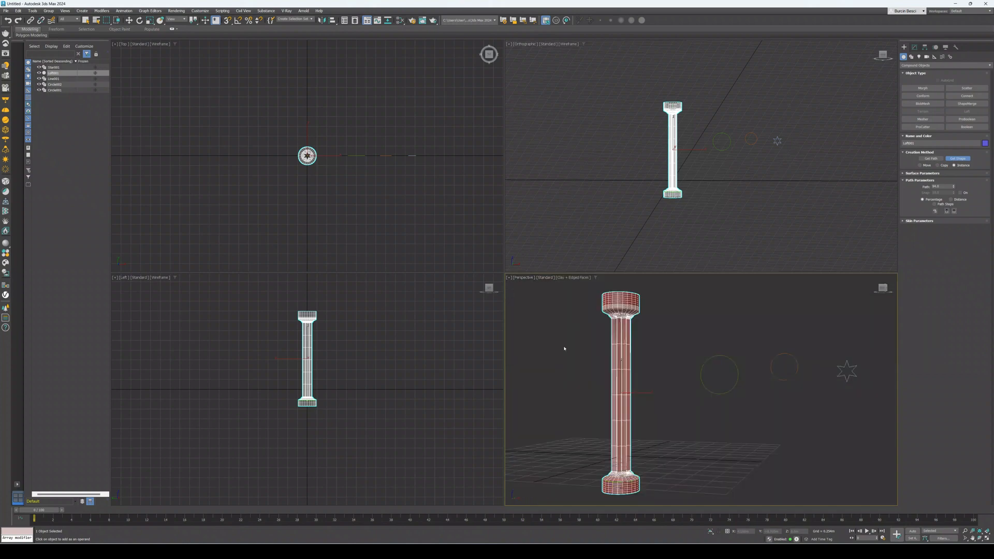
{"action": "middle_click_drag", "start_coordinate": [669, 383], "coordinate": [691, 361], "text": "alt"}
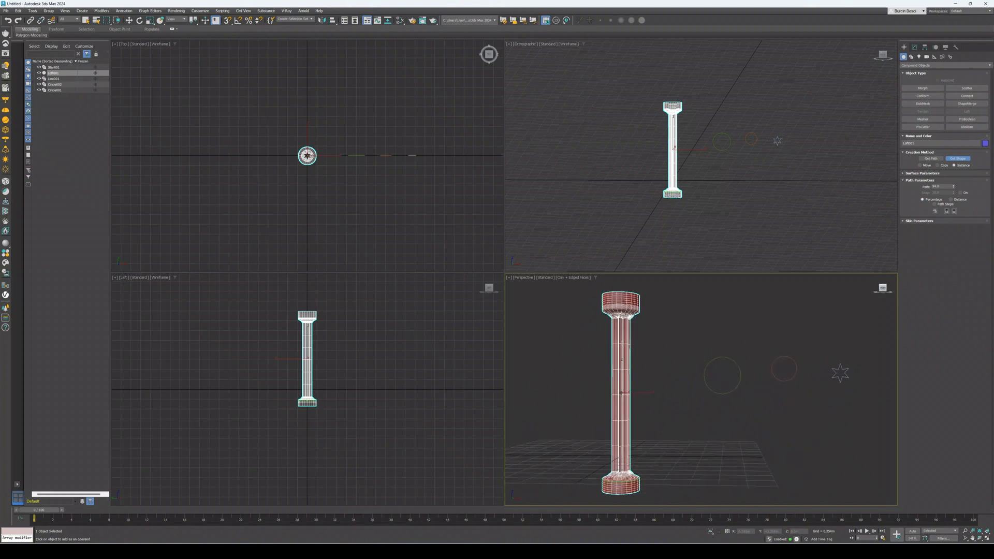
Add the large circle to the column's loft as a cross-section at path position 50 percent.
{"action": "left_click", "coordinate": [937, 186]}
{"action": "left_click", "coordinate": [956, 160]}
{"action": "double_click", "coordinate": [940, 188]}
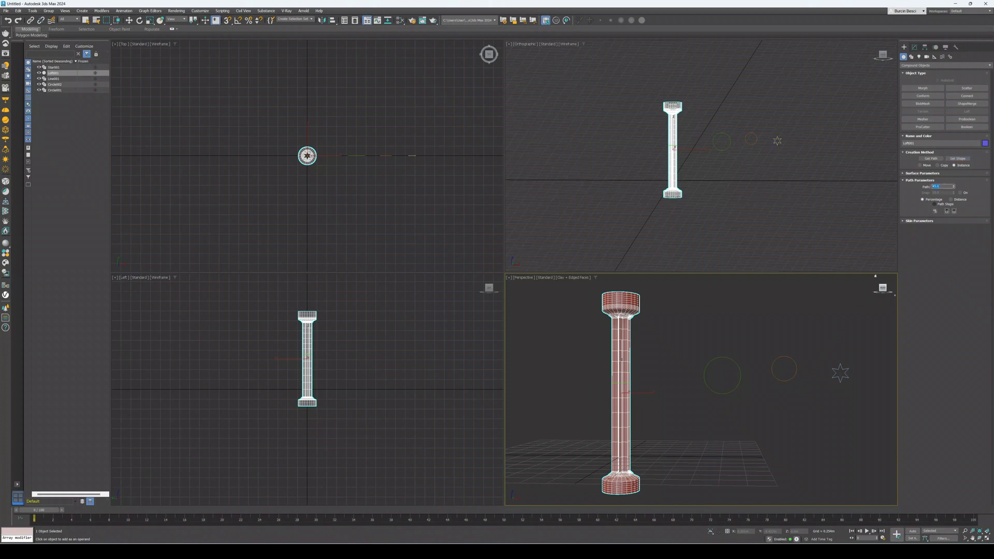
{"action": "type", "text": "50"}
{"action": "left_click", "coordinate": [958, 159]}
{"action": "left_click", "coordinate": [738, 364]}
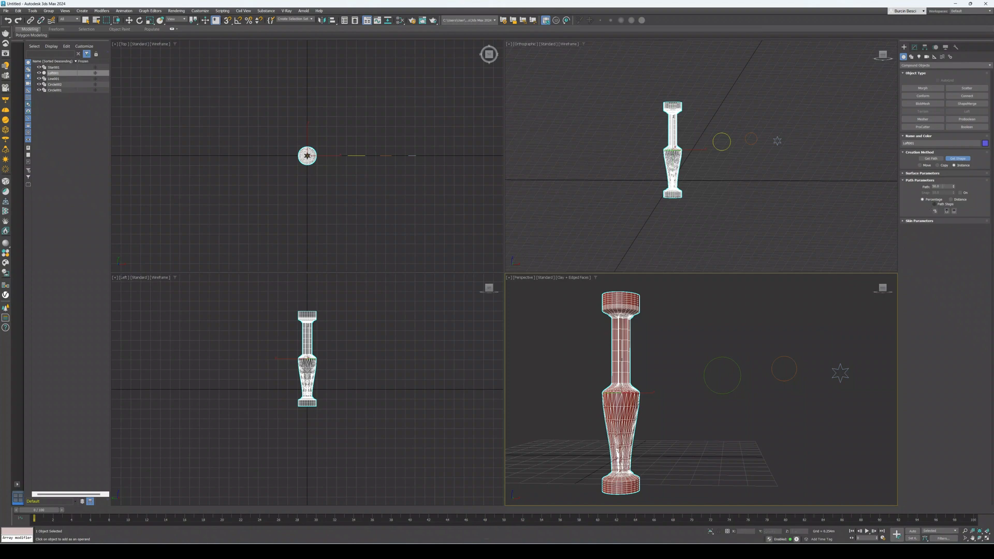
Add the large circle to the loft again at a path position slightly beyond the column's midpoint.
{"action": "double_click", "coordinate": [937, 187]}
{"action": "left_click", "coordinate": [958, 161]}
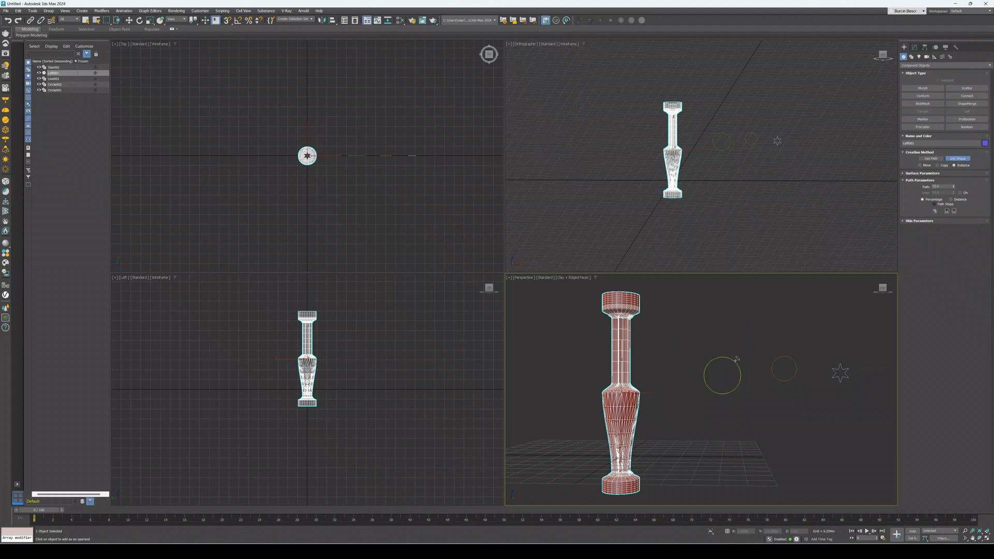